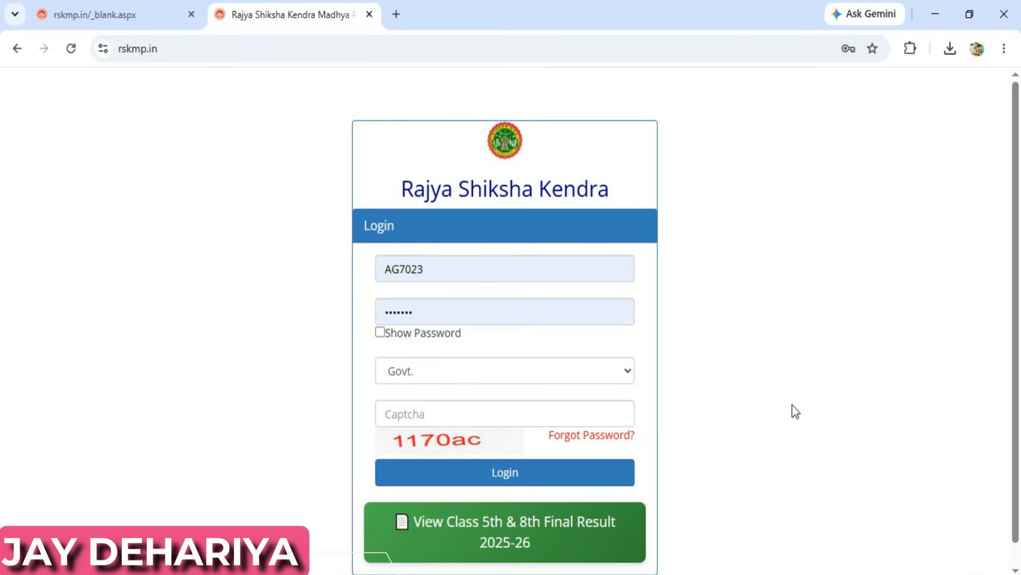
- Log in with the captcha and open NMMSS-27 Registration for the school's Class 8th student list
left_click(432, 415)
type("1170ac")
left_click(503, 473)
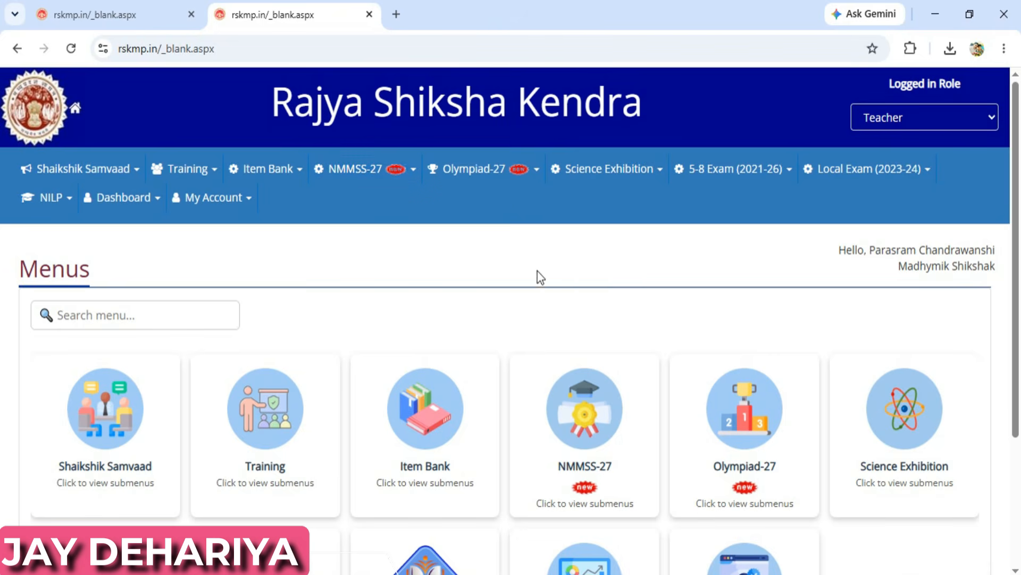
left_click(584, 439)
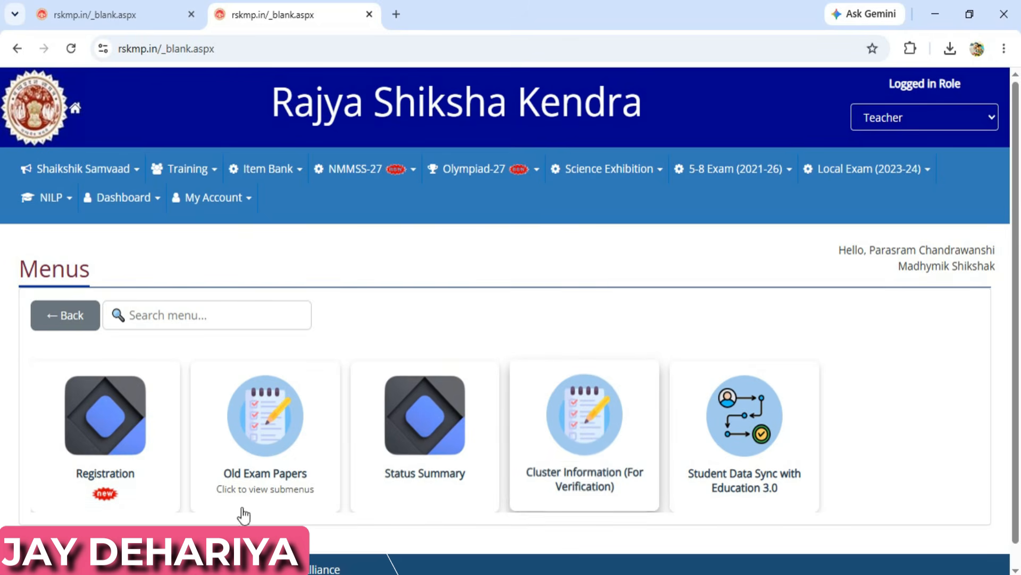
left_click(112, 418)
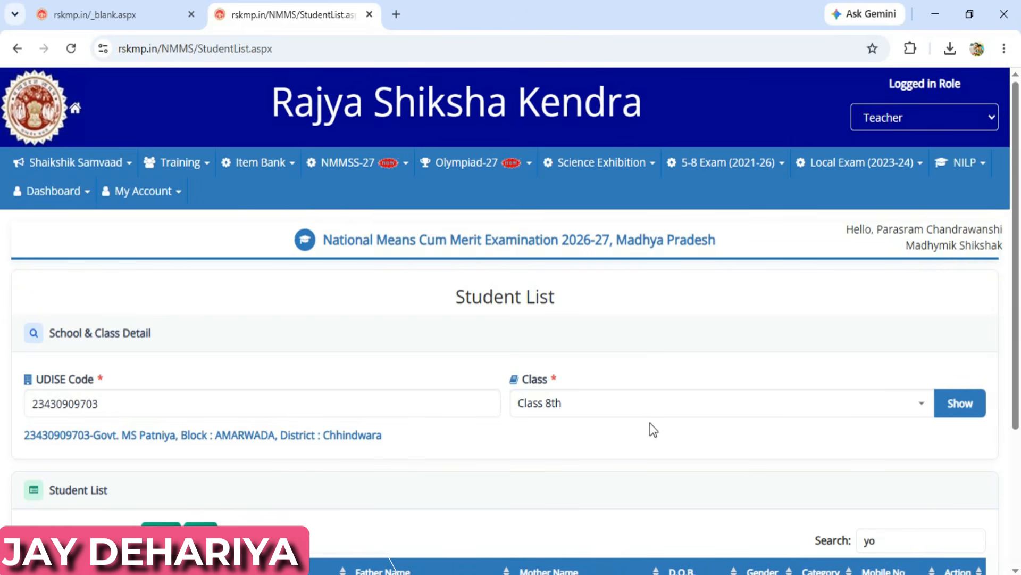
- Show the Class 8th students and open the chosen student's application form from the Action column
left_click(954, 408)
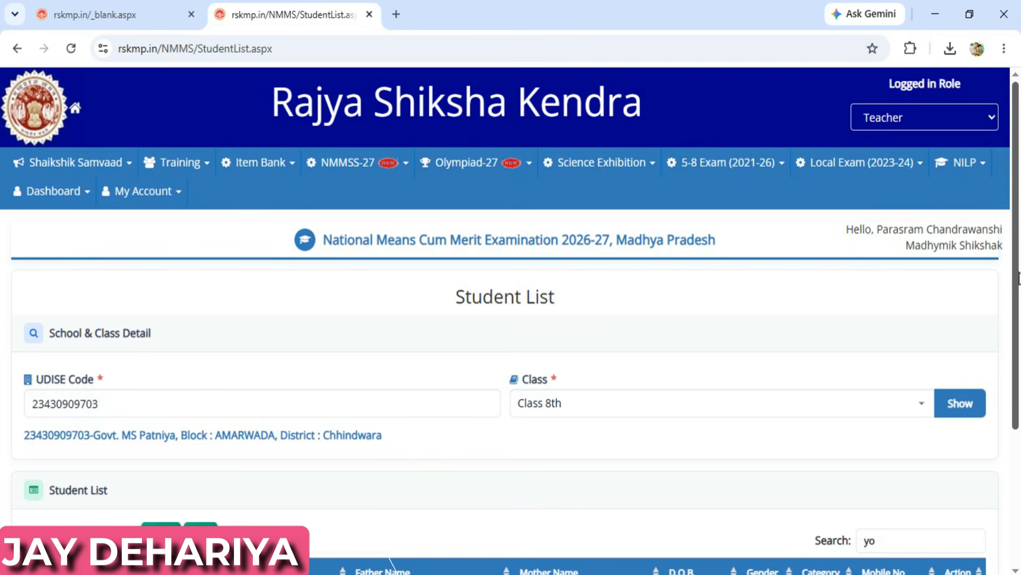
left_click_drag(1018, 276, 1019, 436)
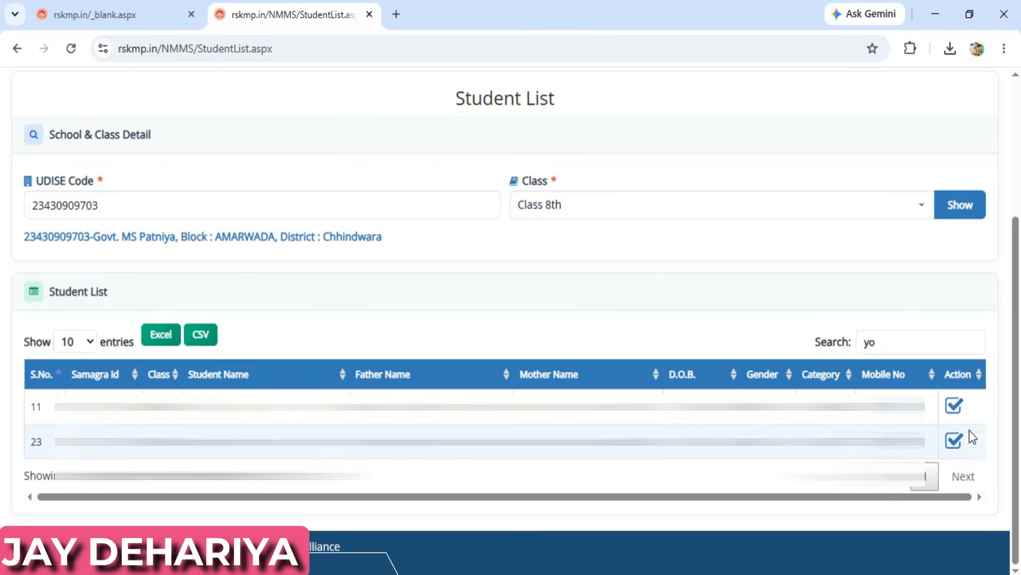
left_click(954, 441)
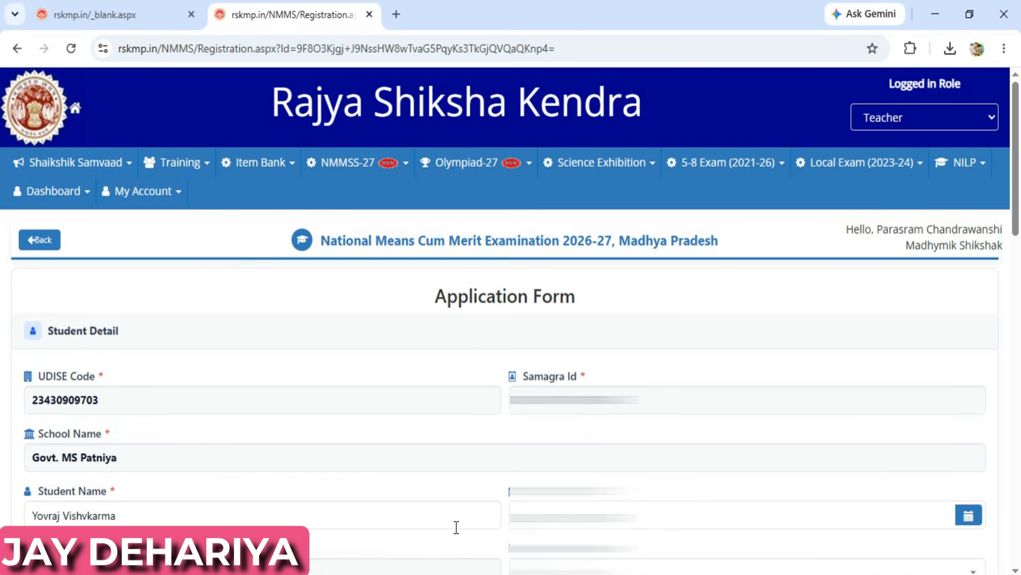
- Confirm the existing Class and Gender Male values in the category dropdowns
left_click(136, 407)
scroll(423, 439, "down", 6)
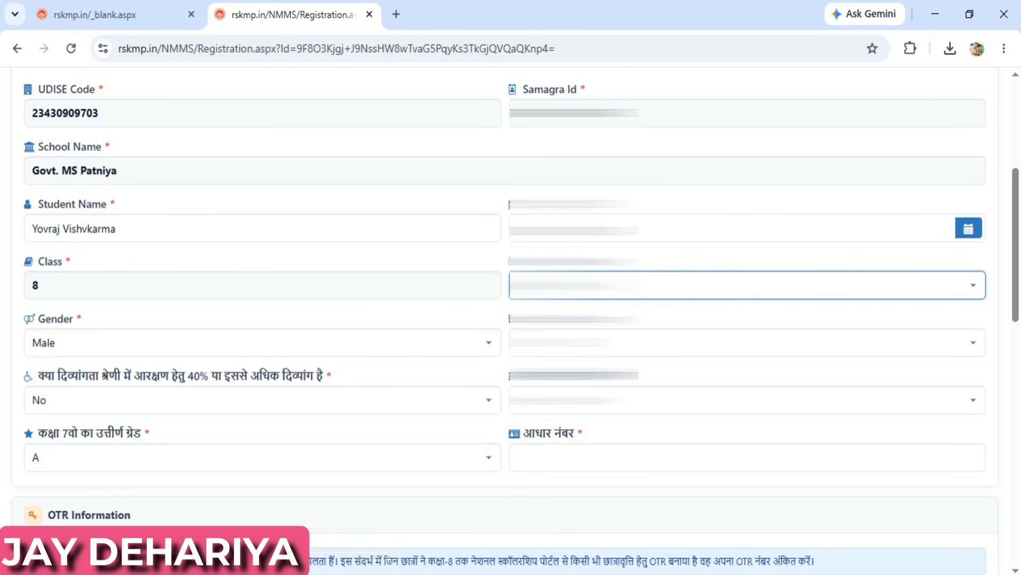
left_click(601, 286)
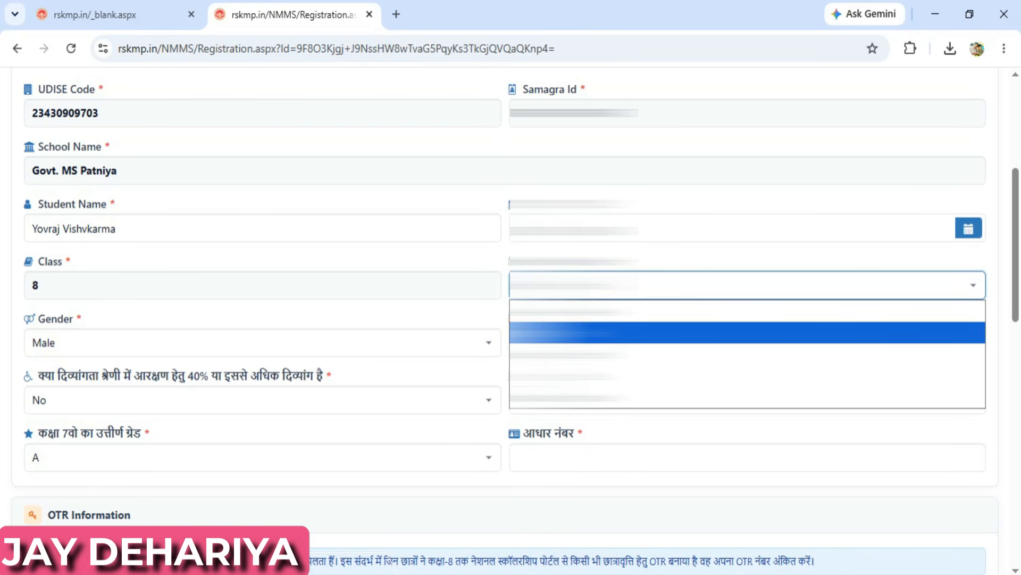
left_click(586, 332)
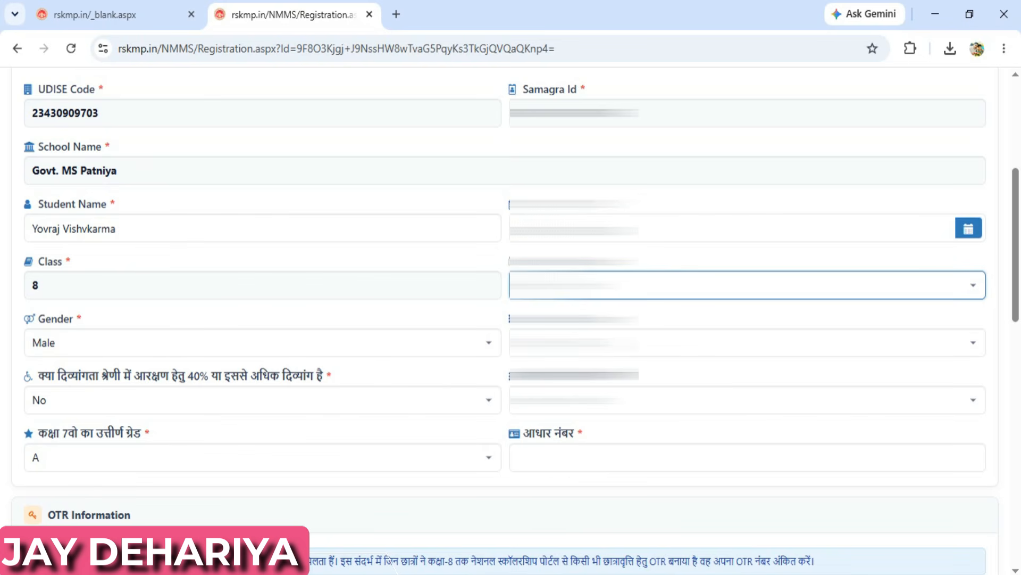
left_click(598, 345)
left_click(599, 345)
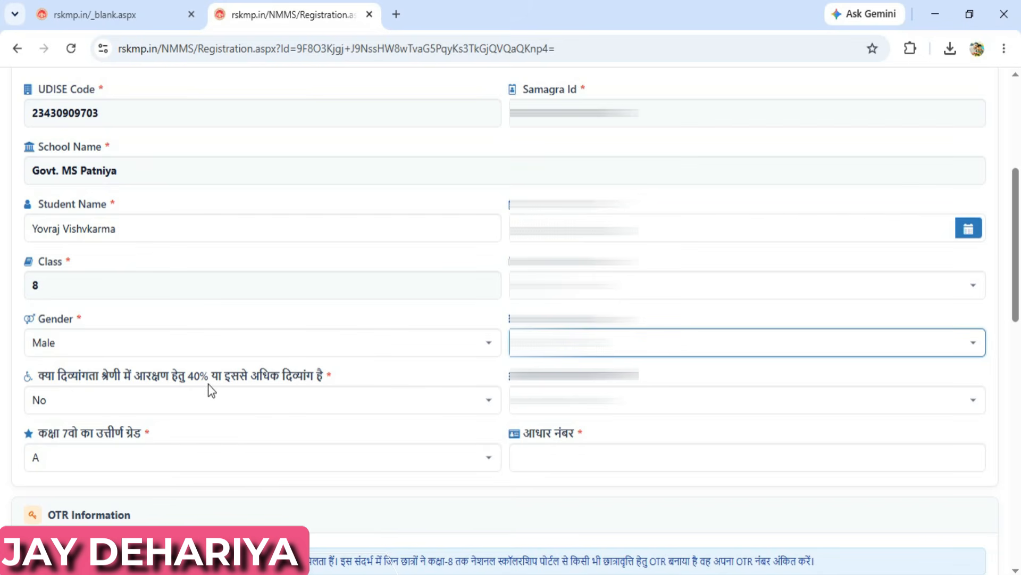
- Keep 40% disability as No and the Class 7 passed grade as A
left_click(140, 396)
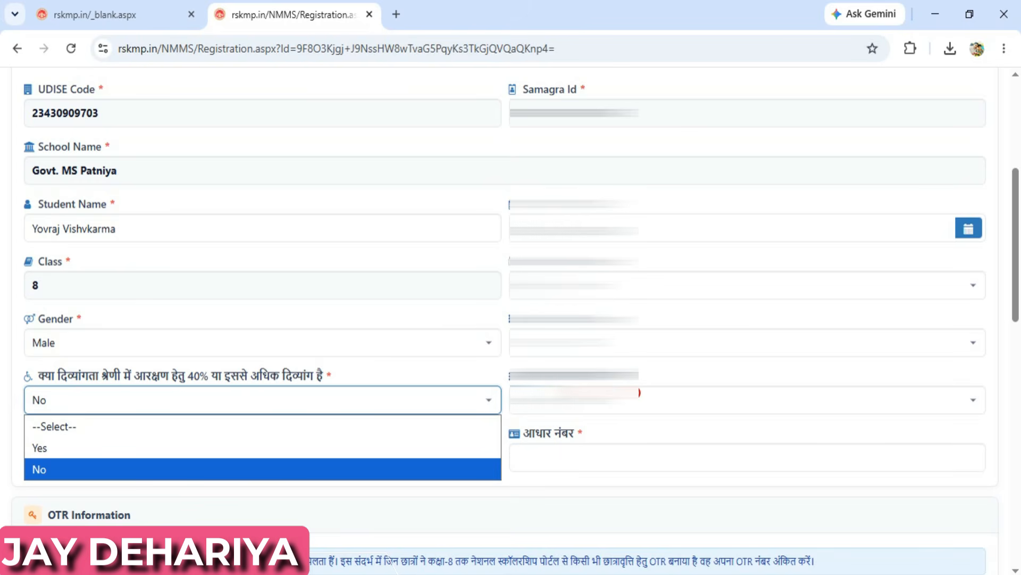
left_click(309, 362)
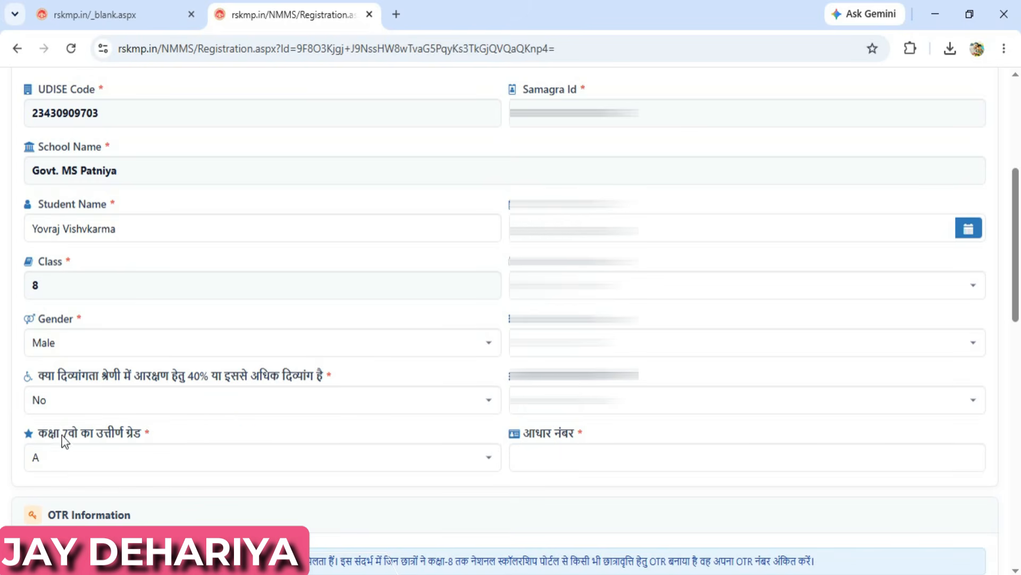
left_click(88, 458)
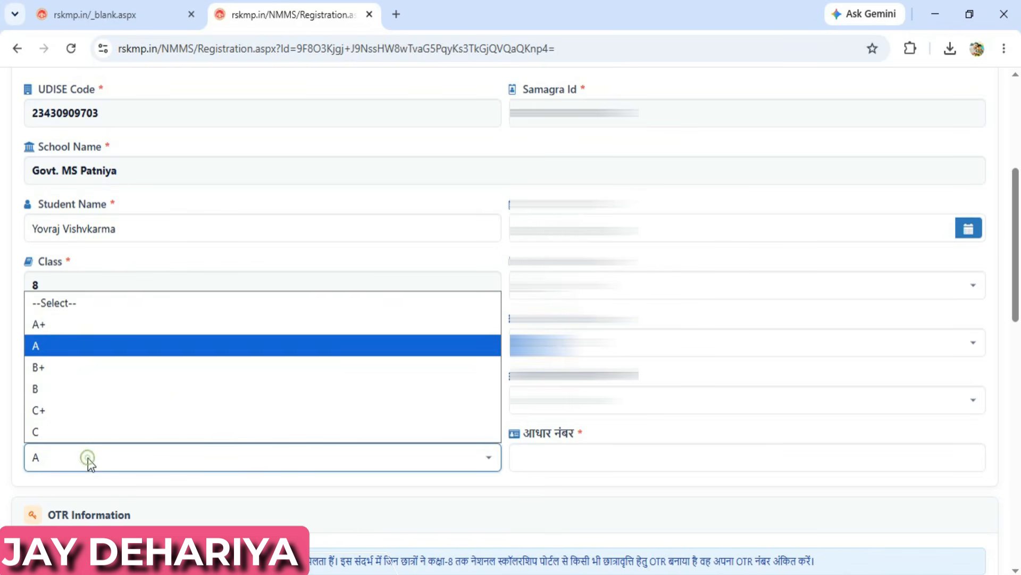
left_click(50, 346)
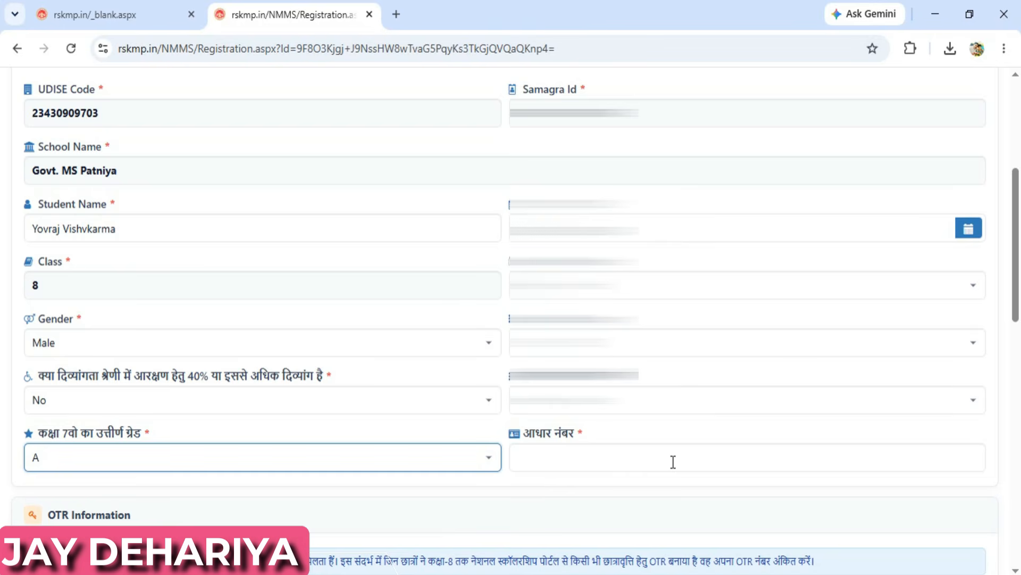
left_click(549, 489)
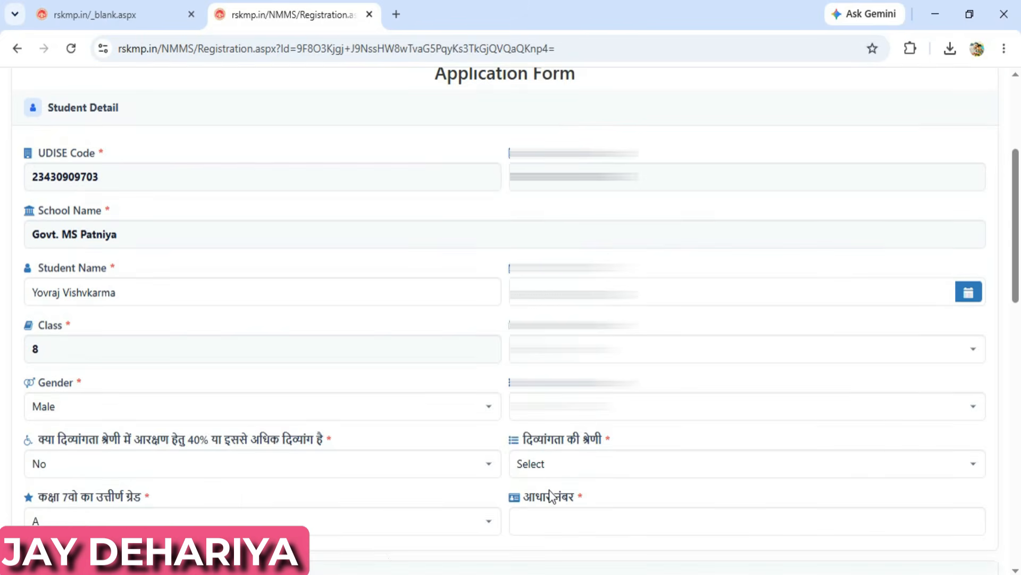
- Set father's education to upper primary (middle) and occupation to farmer, fisherman or related work
scroll(551, 495, "down", 12)
scroll(551, 490, "up", 3)
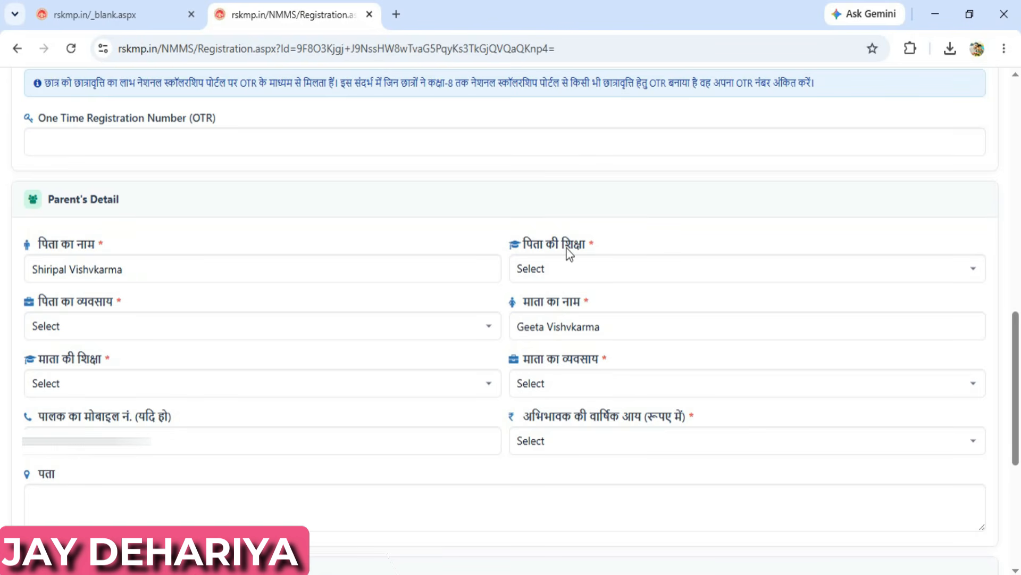
left_click(578, 268)
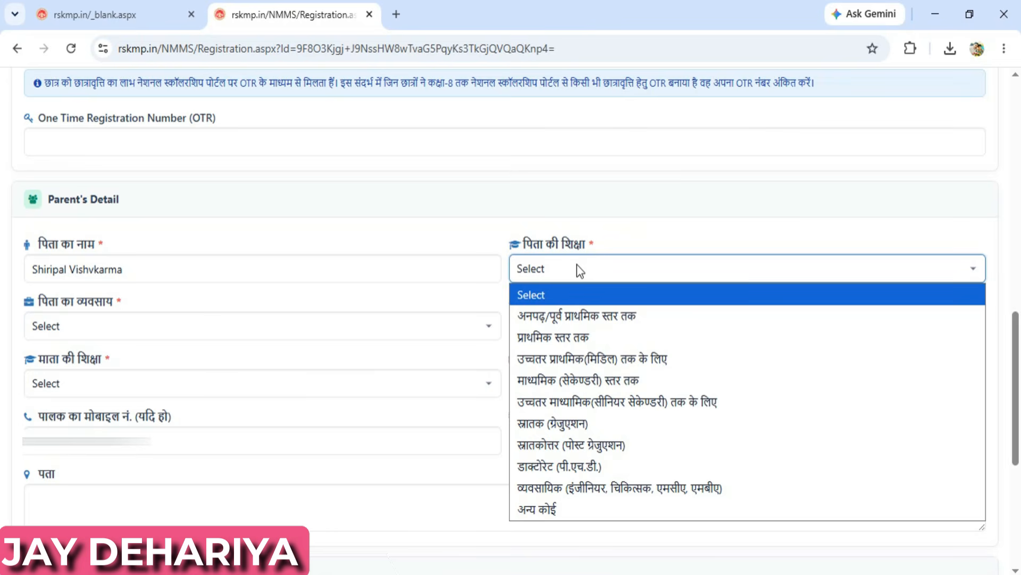
left_click(573, 359)
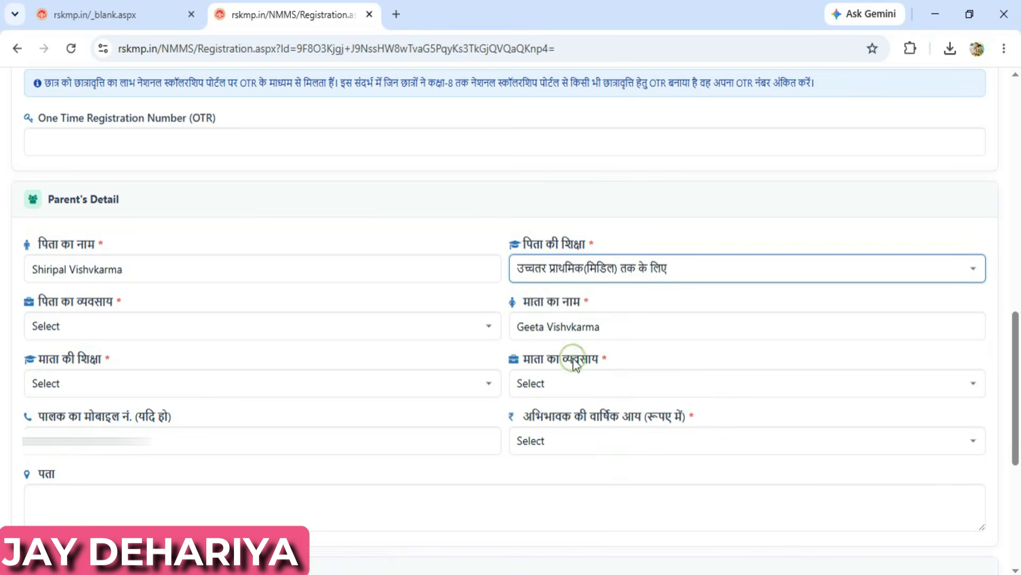
left_click(606, 264)
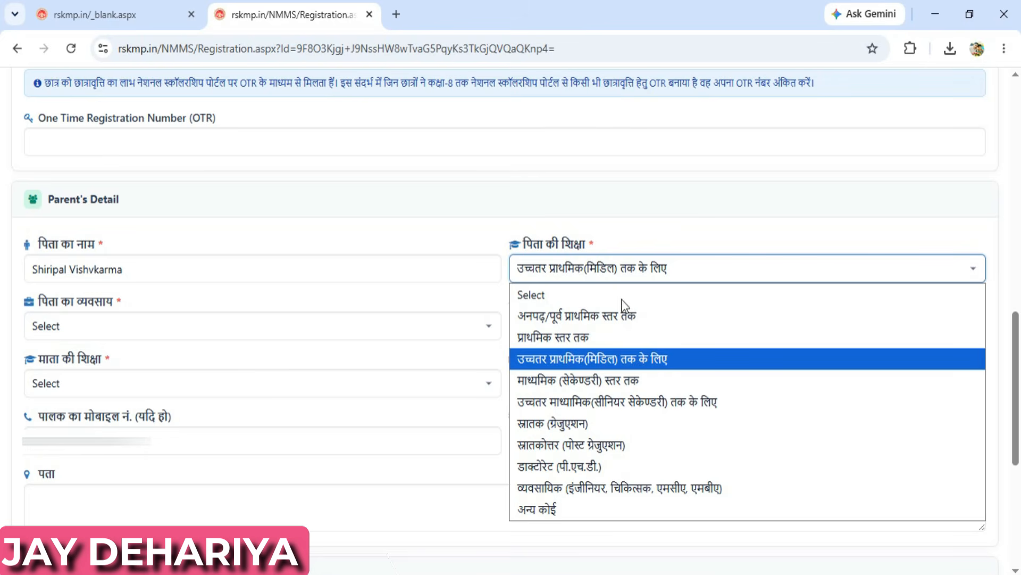
left_click(583, 359)
left_click(169, 271)
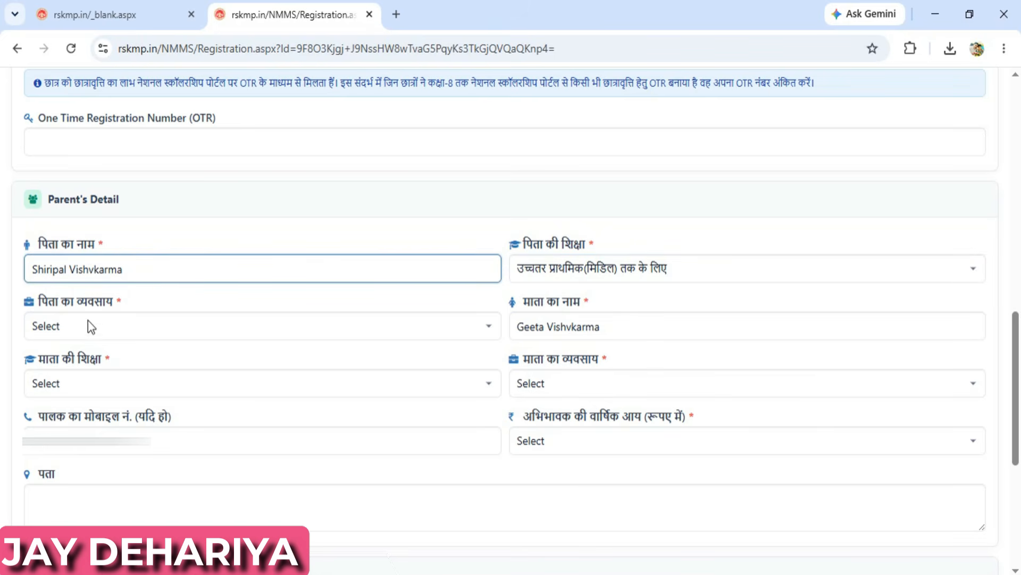
left_click(106, 331)
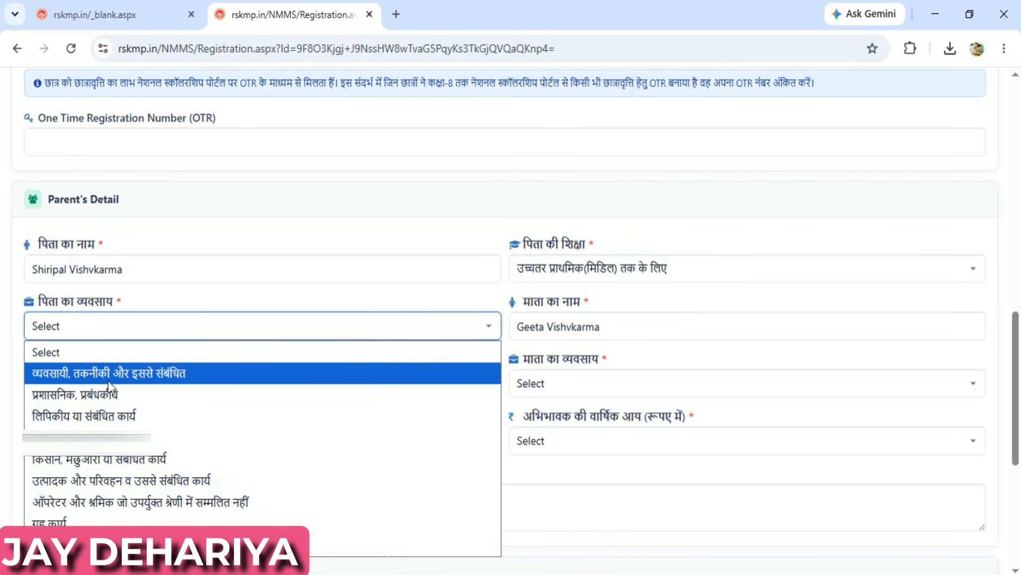
left_click(118, 458)
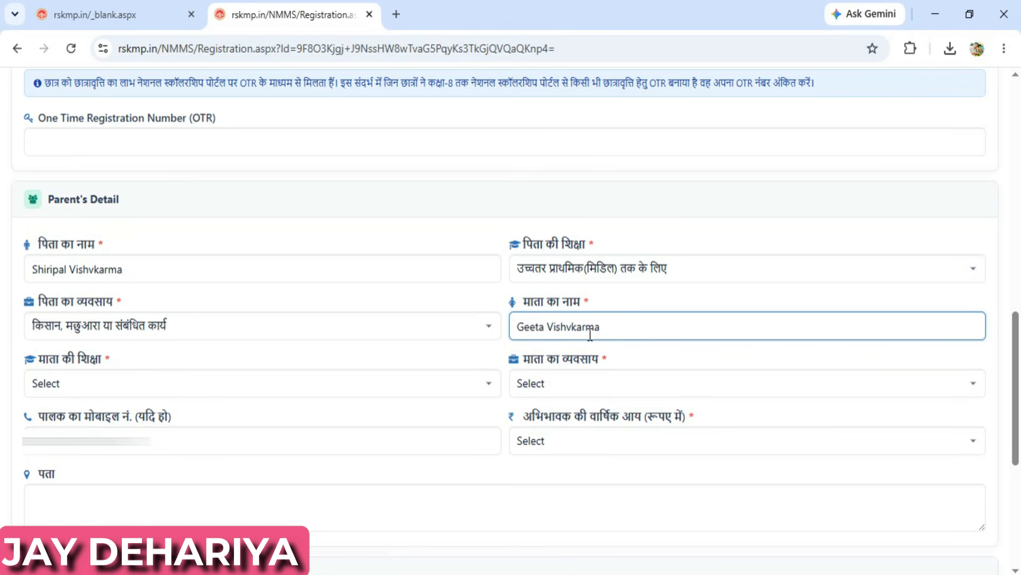
- Set mother's education to प्राथमिक स्तर तक, occupation to गृह कार्य, and annual income to 2 से 3 लाख
left_click(121, 375)
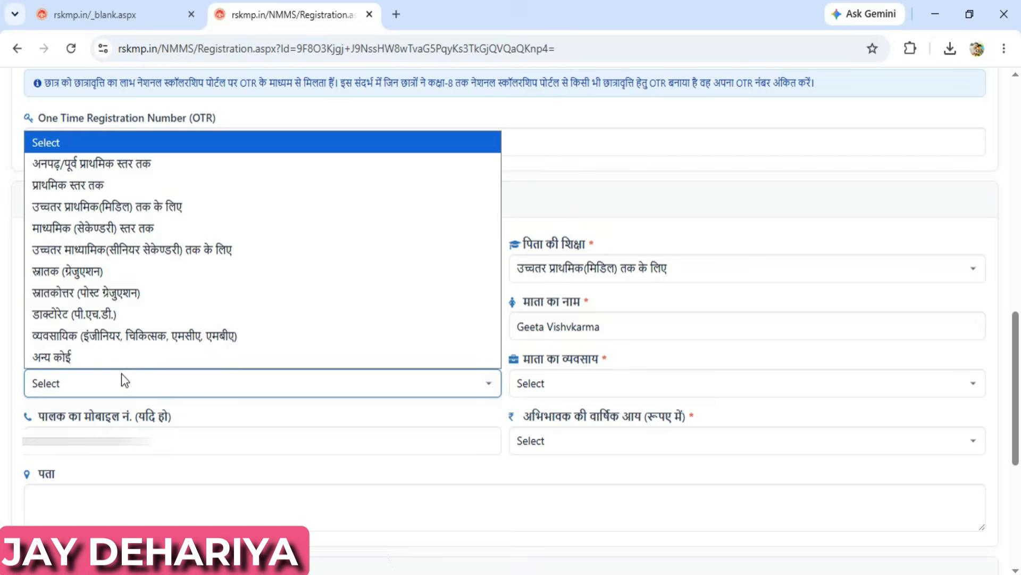
left_click(85, 185)
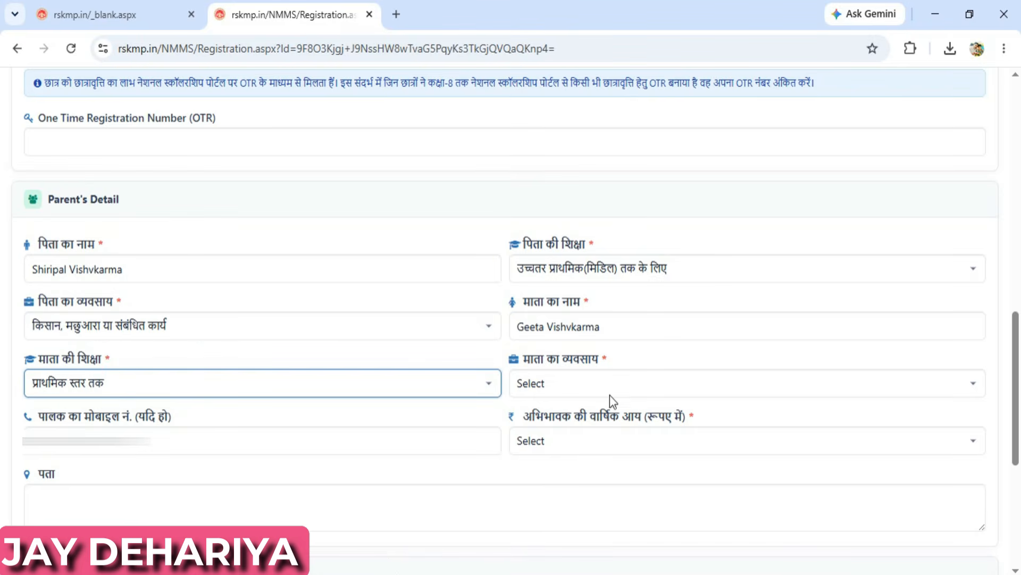
left_click(589, 384)
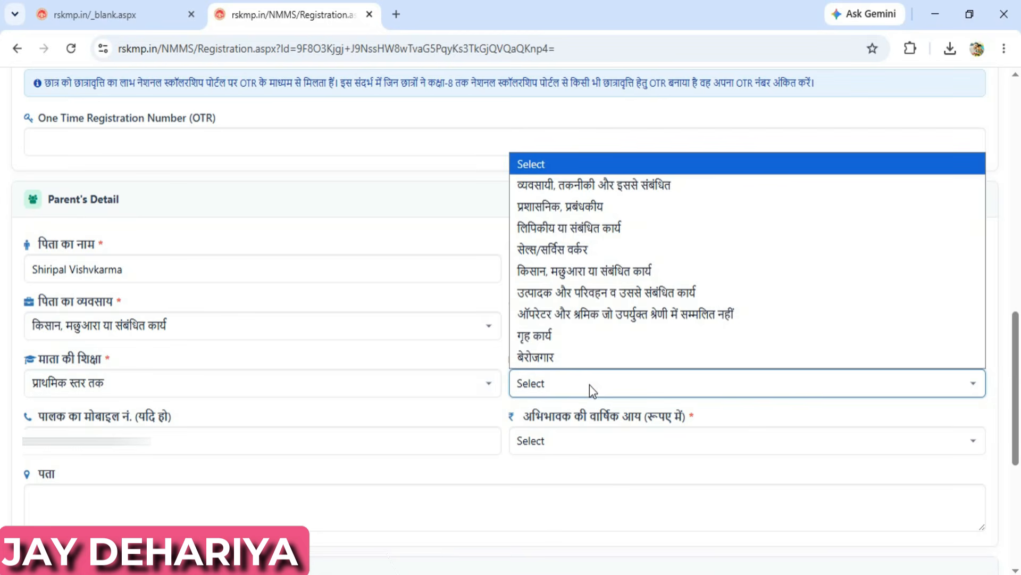
left_click(572, 336)
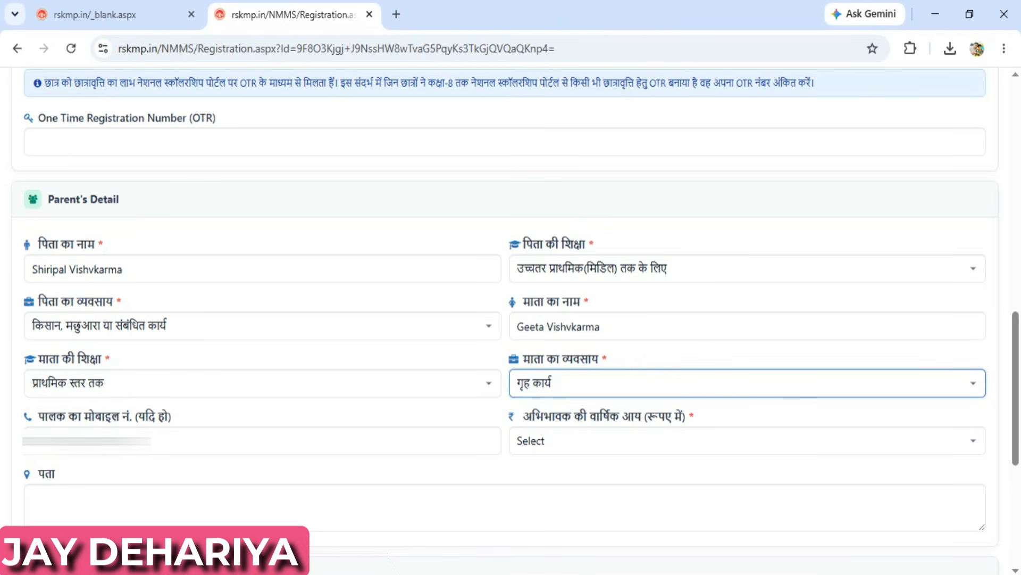
left_click(107, 441)
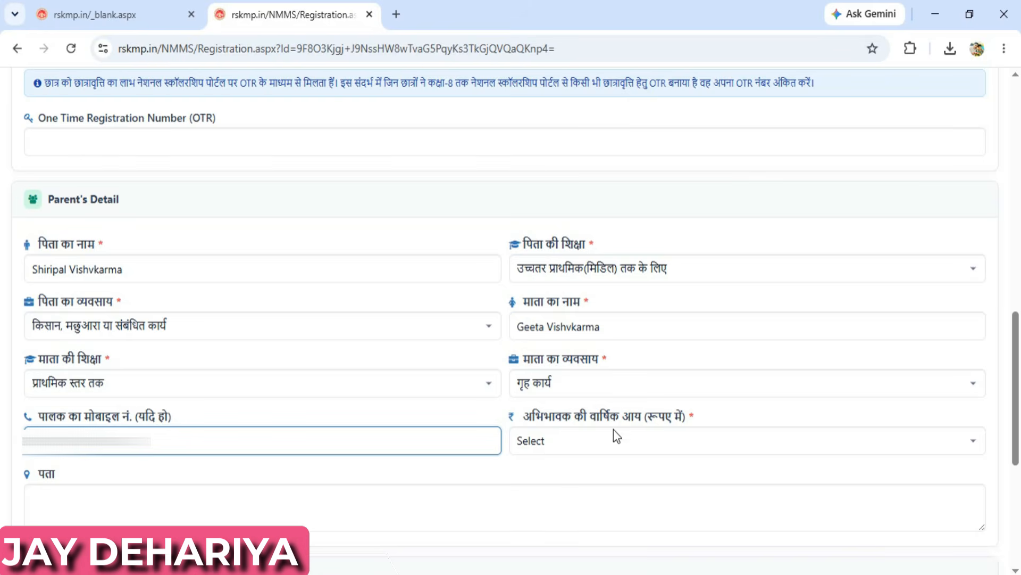
left_click(552, 444)
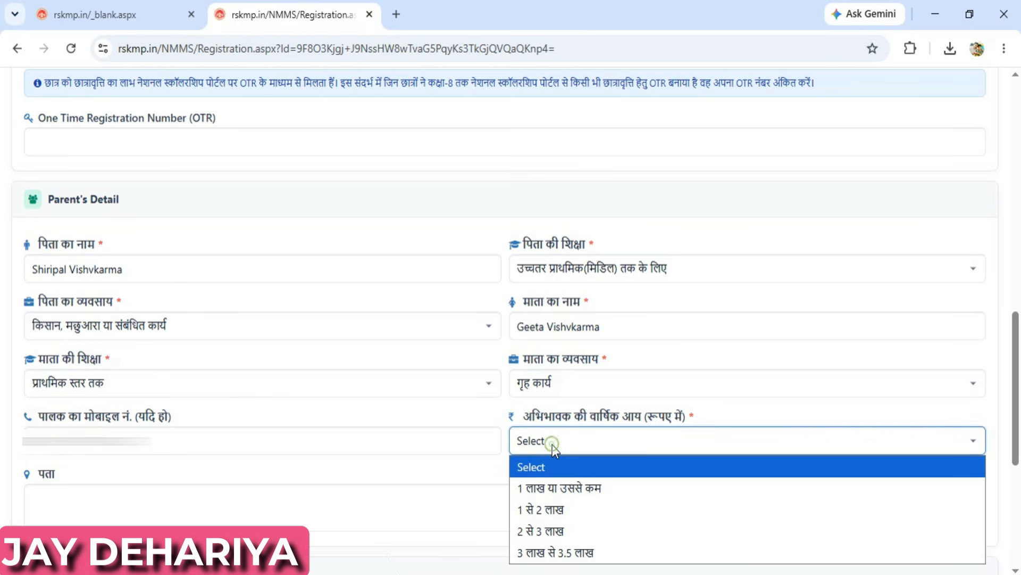
left_click(554, 530)
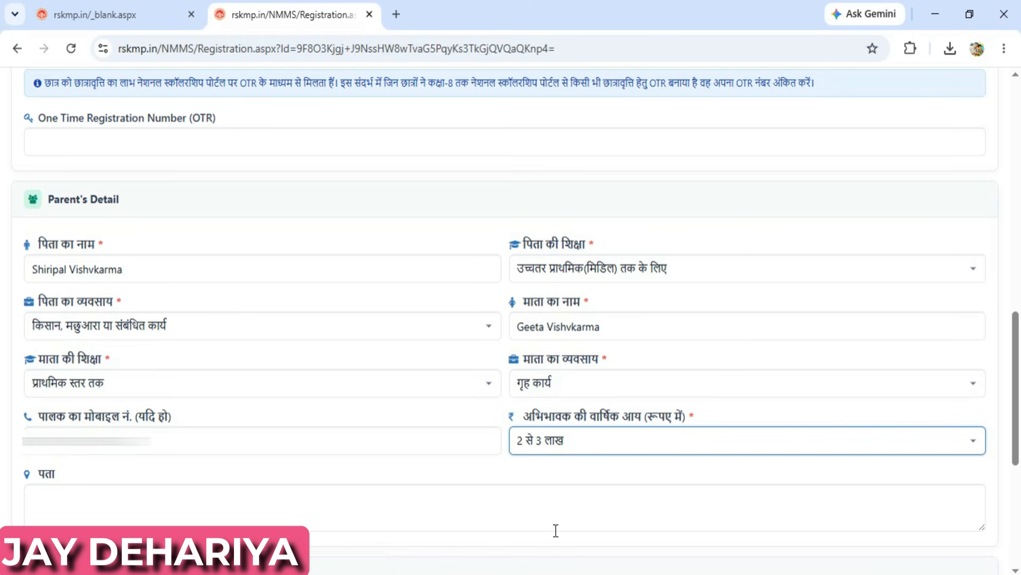
- Paste the student's address into the पता field and check the सैंपल देखें sample photo format
left_click(246, 509)
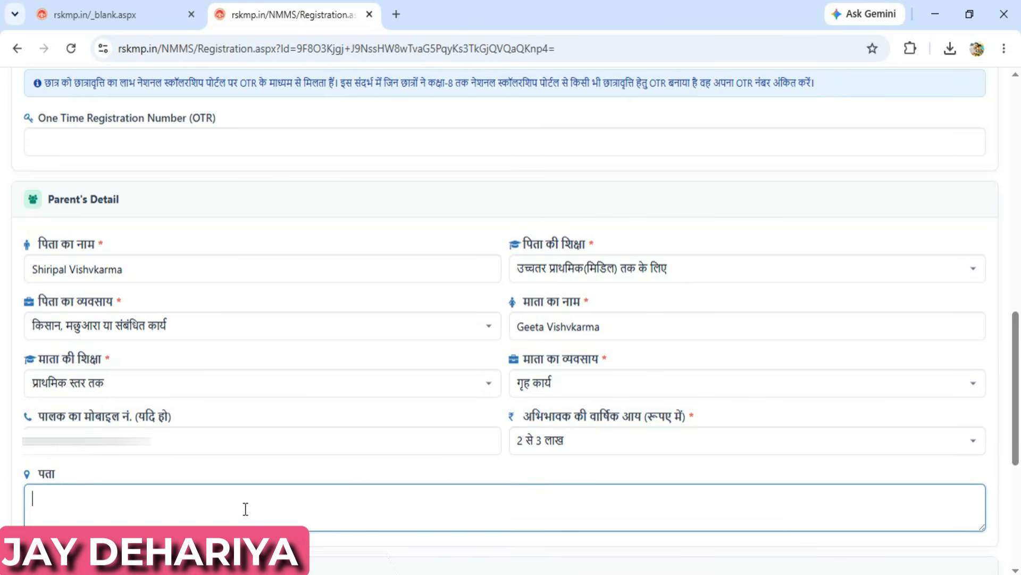
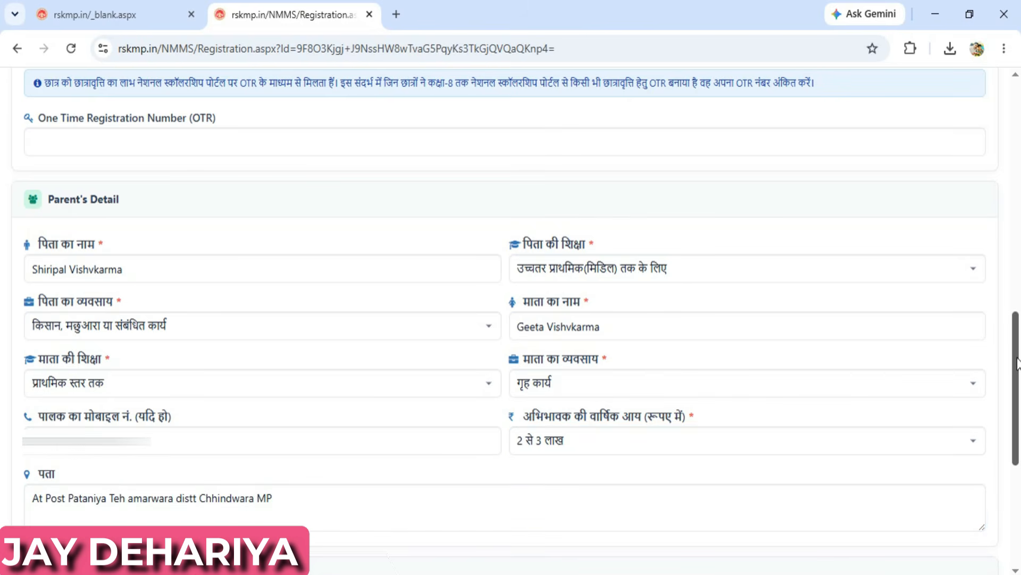
left_click_drag(1014, 339, 1016, 462)
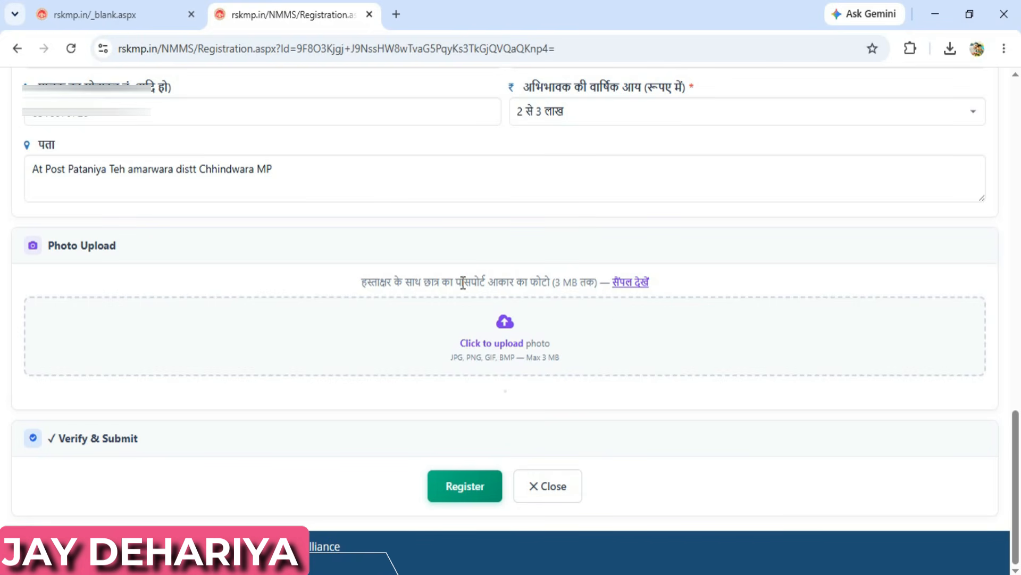
left_click(629, 285)
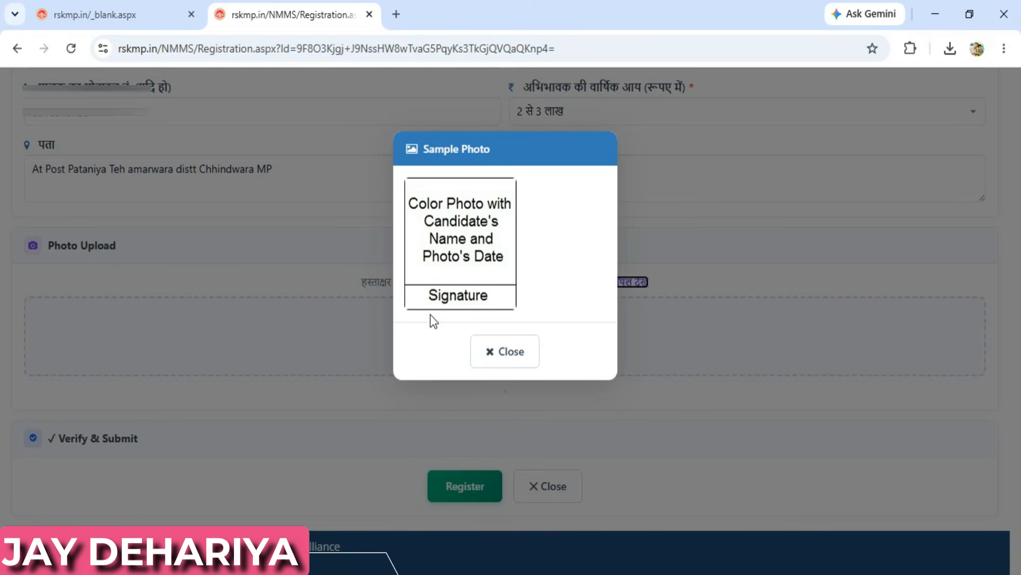
left_click(506, 353)
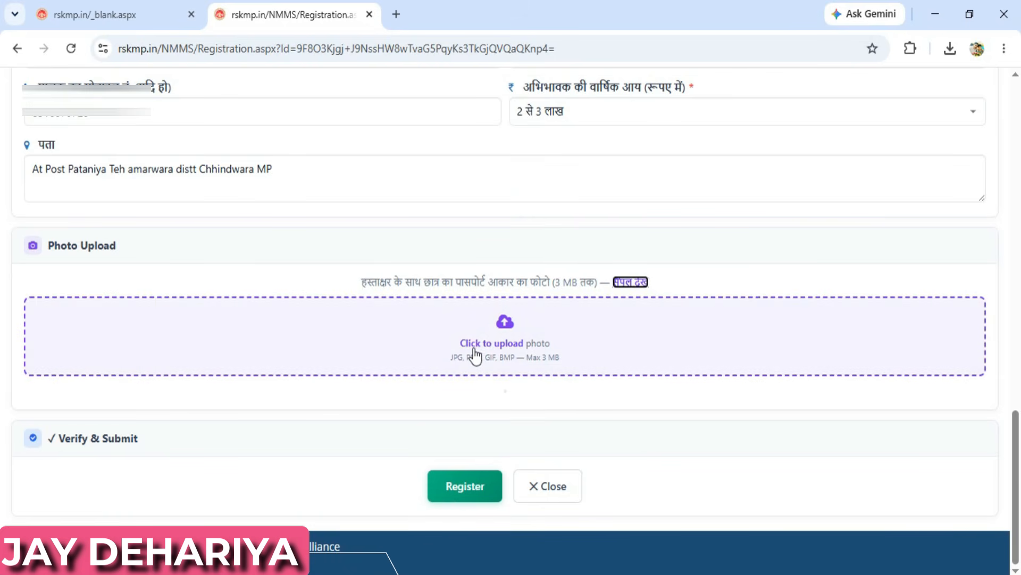
- Upload 1784206113494.png from the Desktop as the student's signed passport photo
left_click(510, 345)
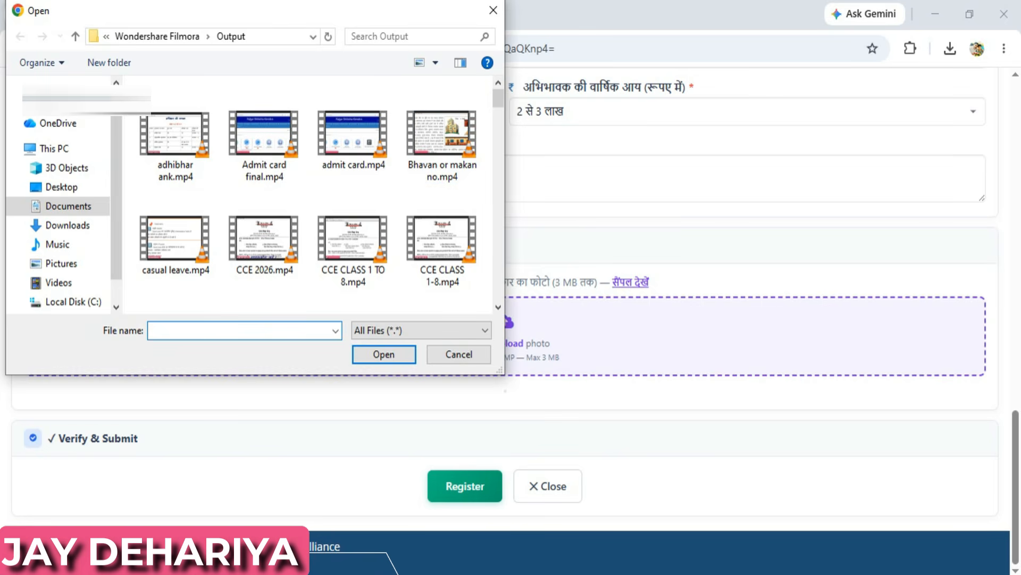
left_click(63, 187)
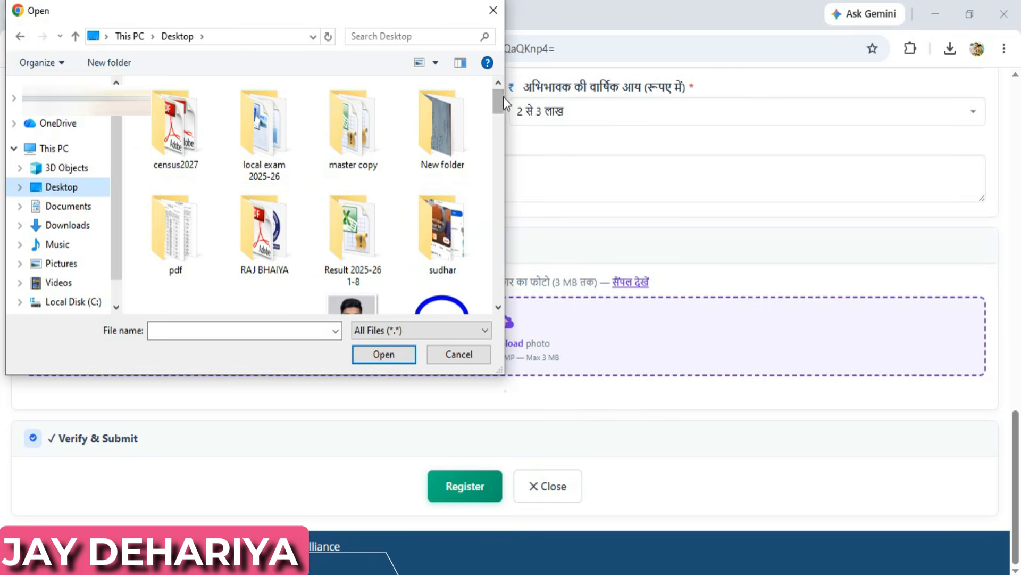
left_click_drag(499, 98, 499, 112)
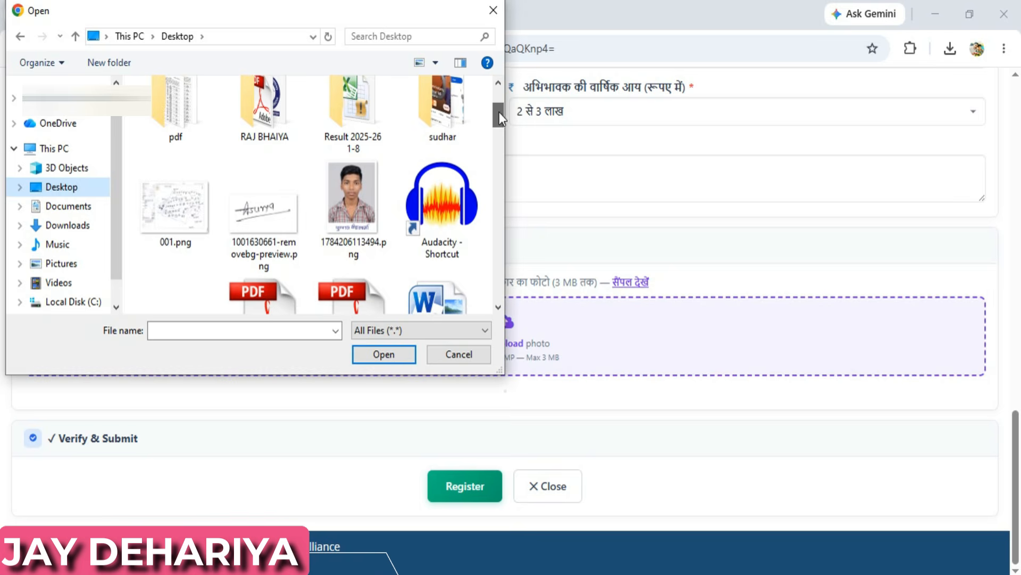
left_click(361, 216)
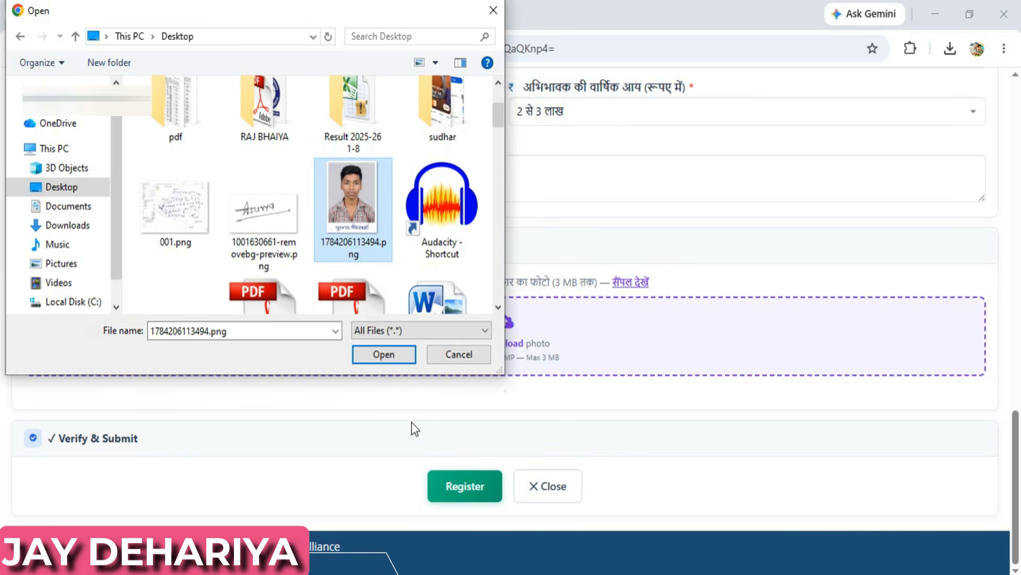
left_click(368, 355)
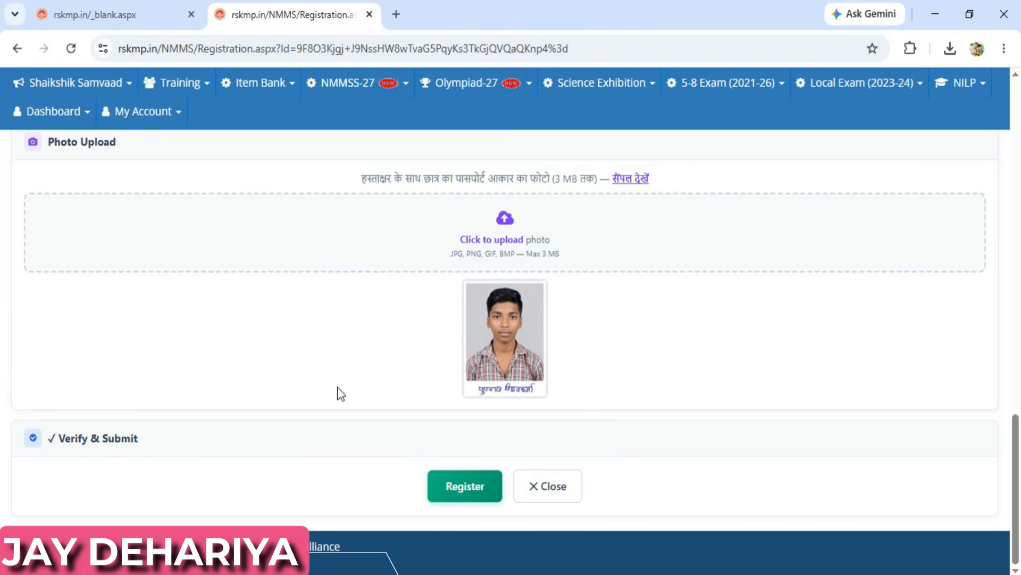
- Register the form and confirm 'Yes, Updated it!' in the सत्यापन prompt
left_click(462, 493)
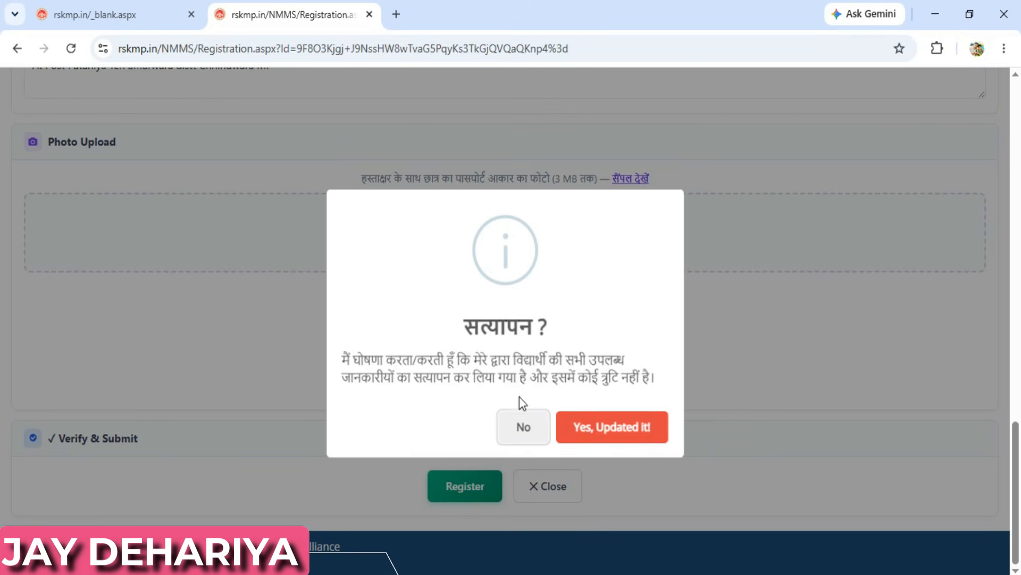
left_click(607, 429)
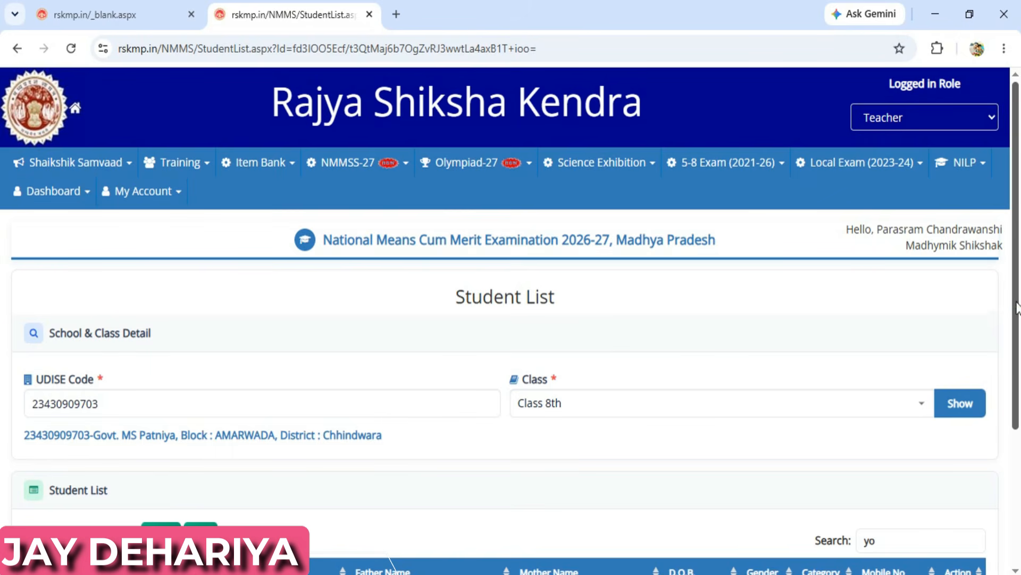
- Reopen row 23's saved application via its edit icon and scroll through the stored details
left_click_drag(1017, 307, 1017, 380)
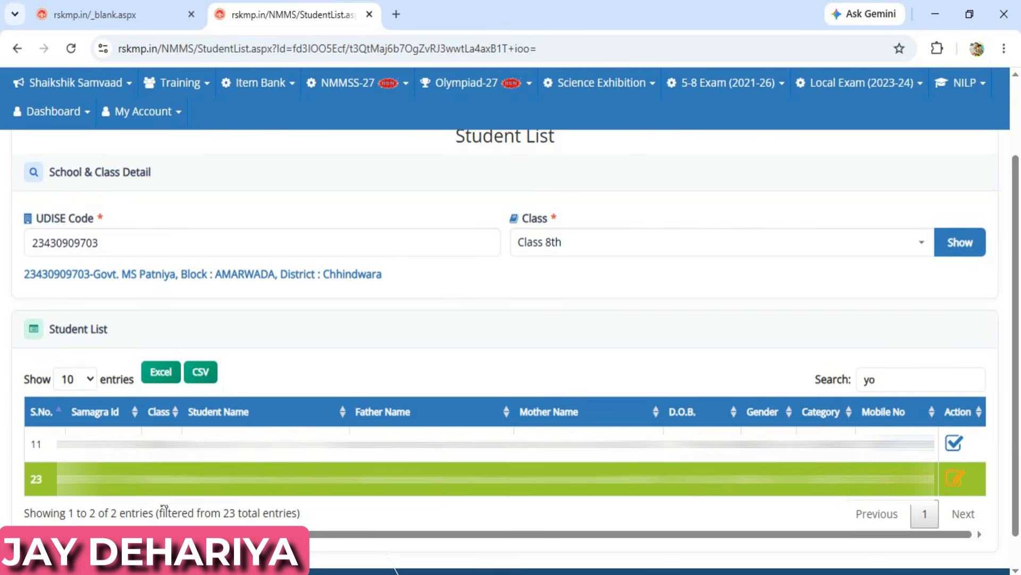
left_click(959, 478)
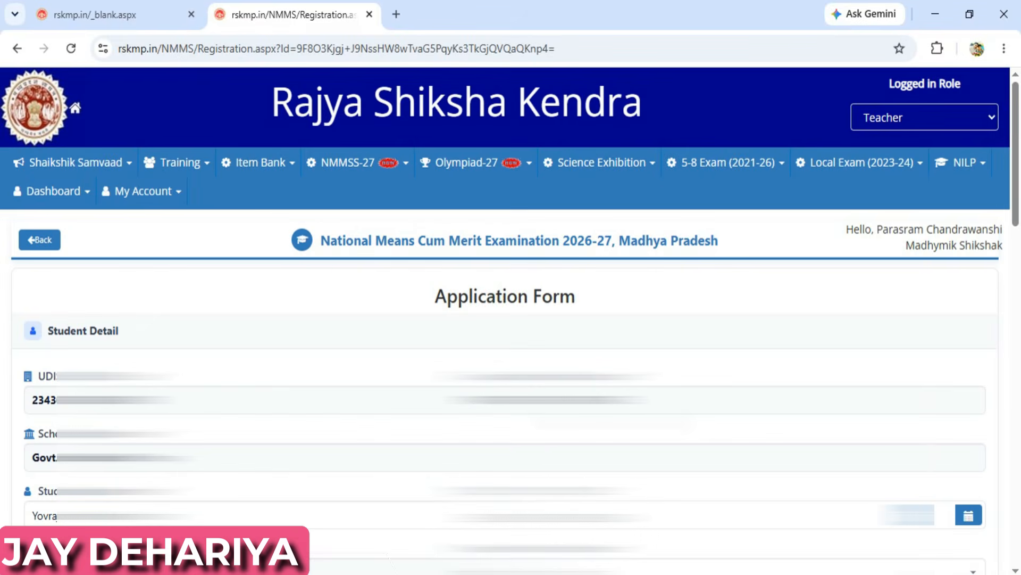
left_click_drag(1015, 162, 1019, 505)
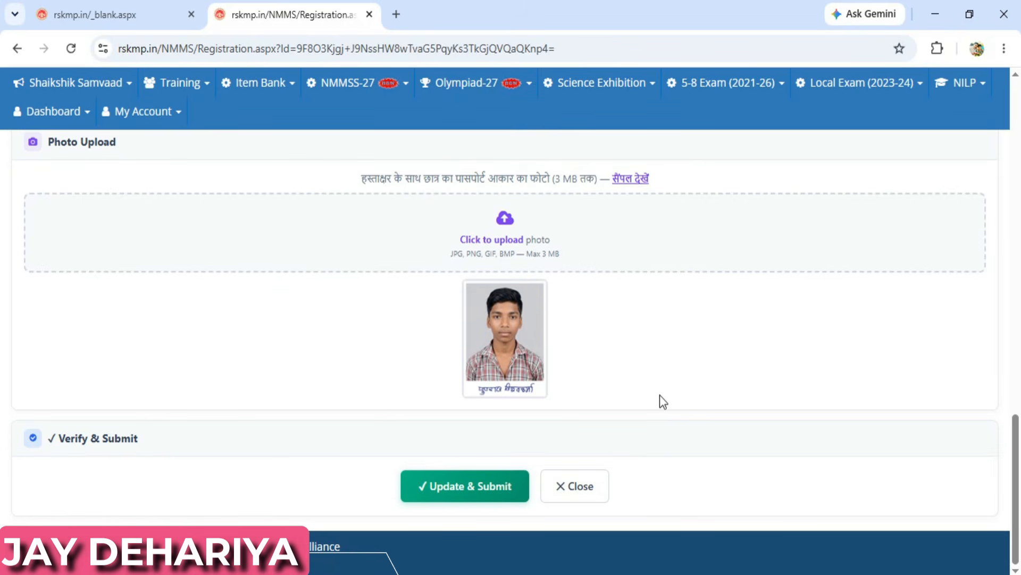